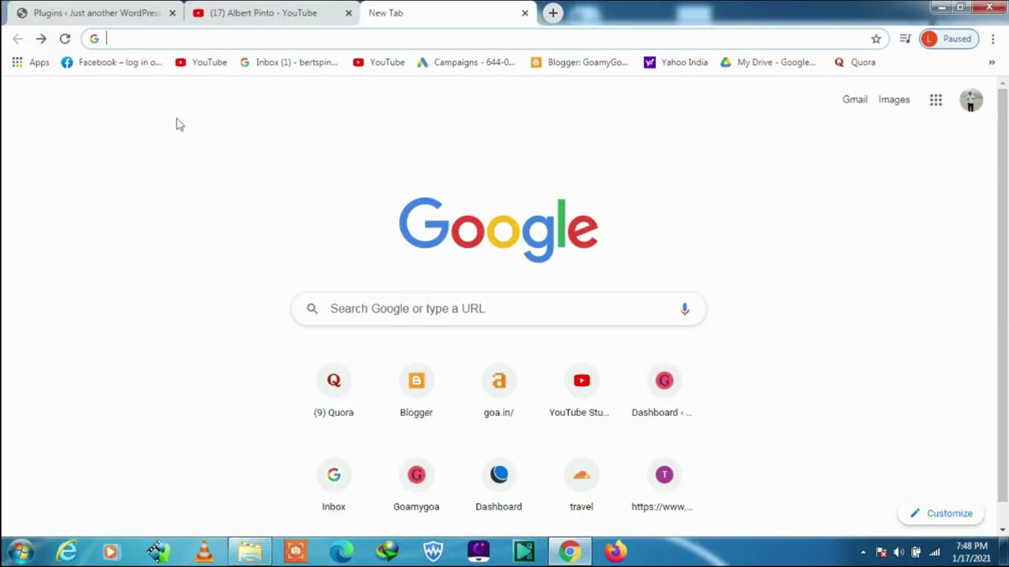
# Search Google for 'appearance not found in wordpress admin' from the address bar.
pyautogui.write('ap')
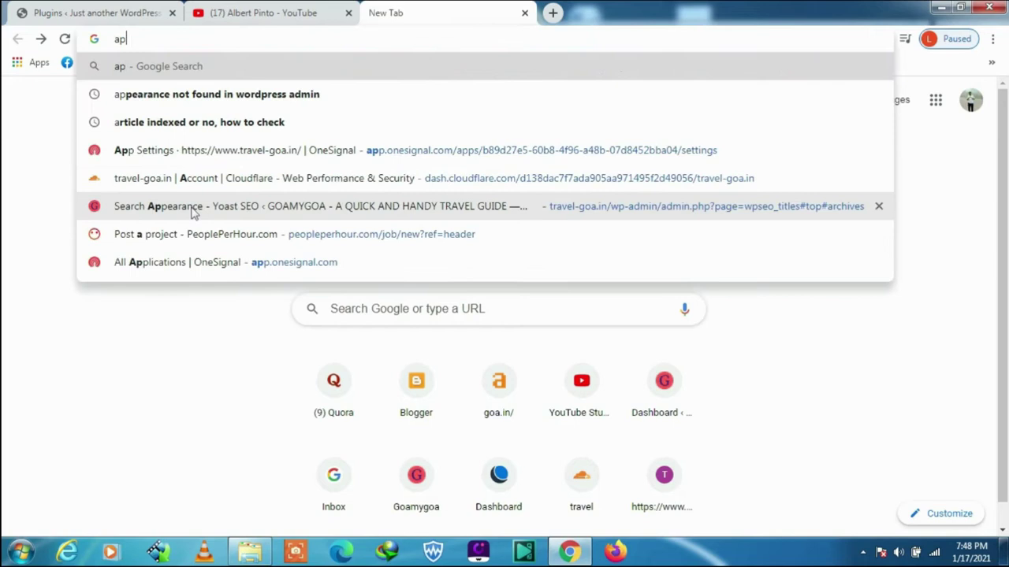
pyautogui.write('pe')
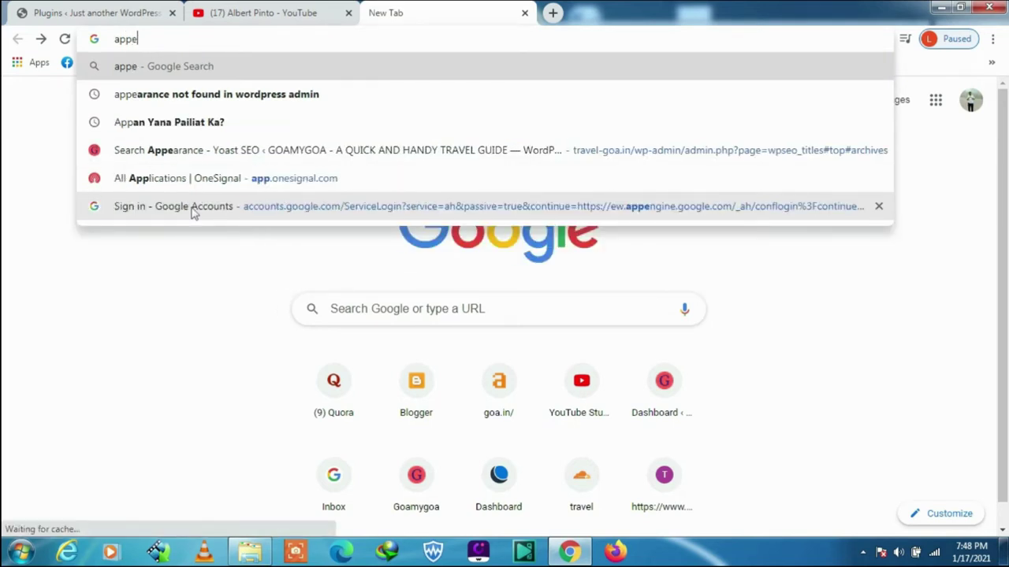
pyautogui.write('arance')
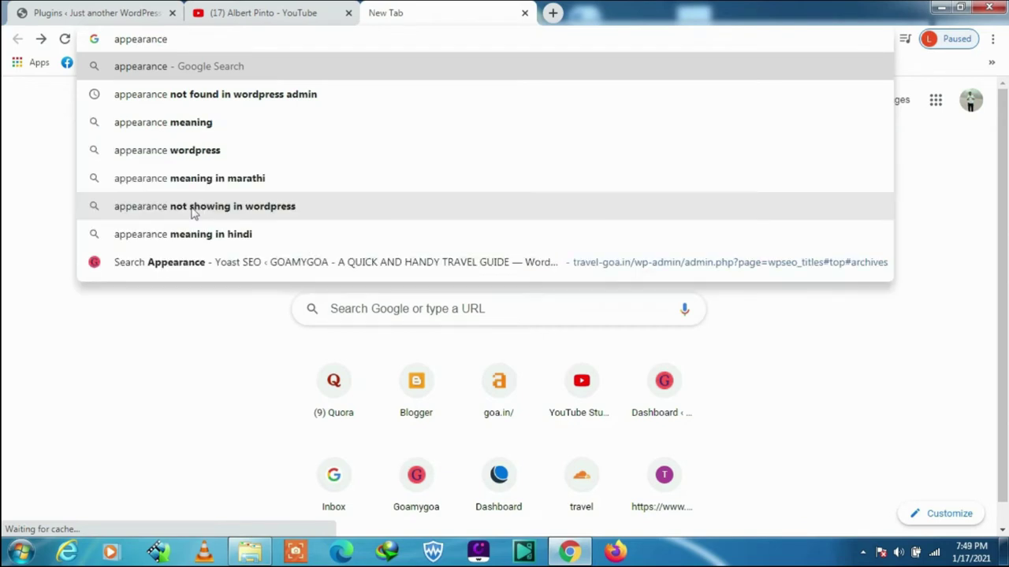
pyautogui.write(' not')
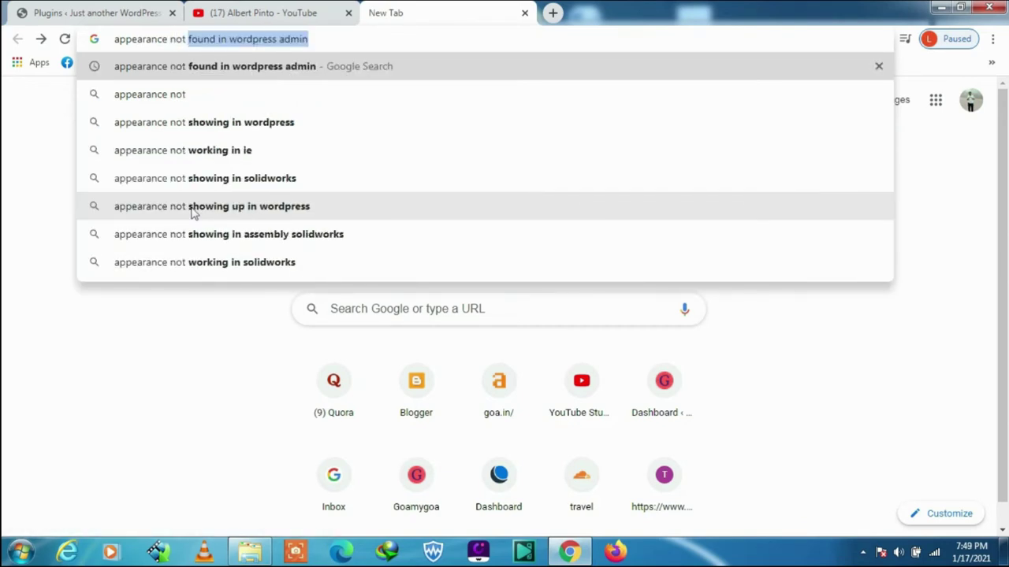
pyautogui.press('Return')
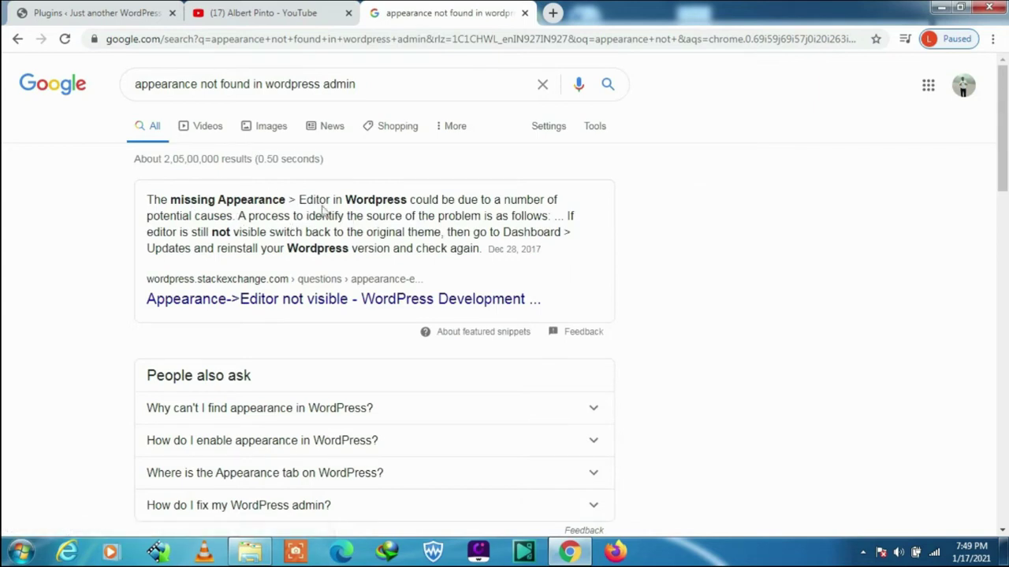
pyautogui.moveTo(306, 199); pyautogui.dragTo(326, 199)
pyautogui.scroll(-1, 456, 266)
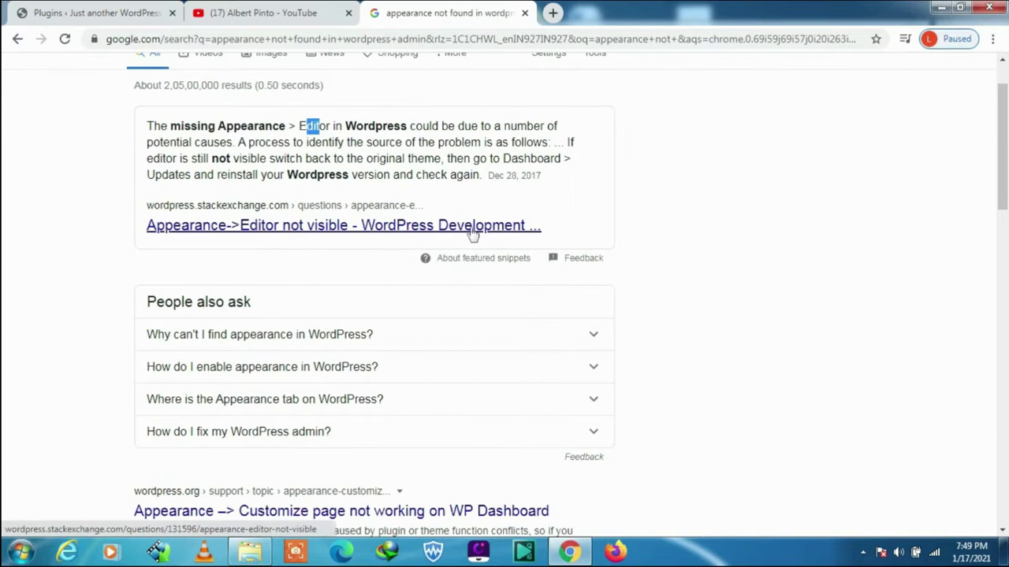
pyautogui.scroll(-2, 473, 234)
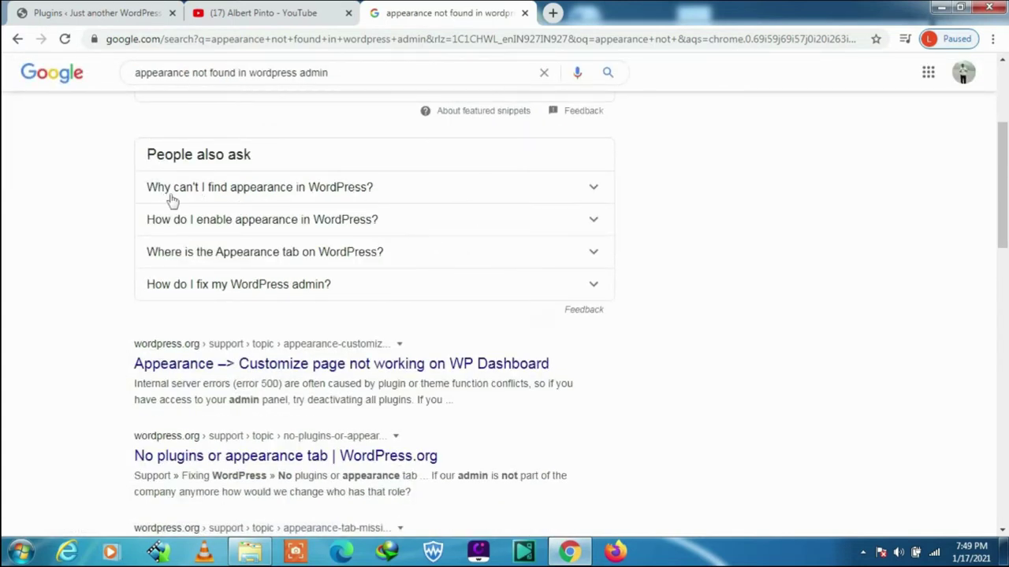
# Expand the People also ask answer to 'Why can't I find appearance in WordPress?' and read it.
pyautogui.click(595, 189)
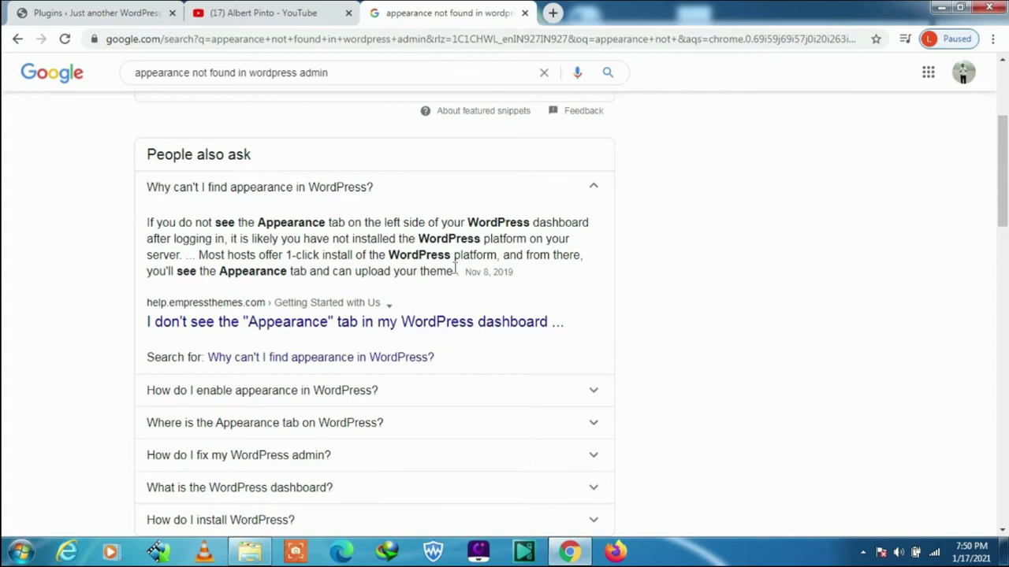
pyautogui.scroll(-1, 462, 270)
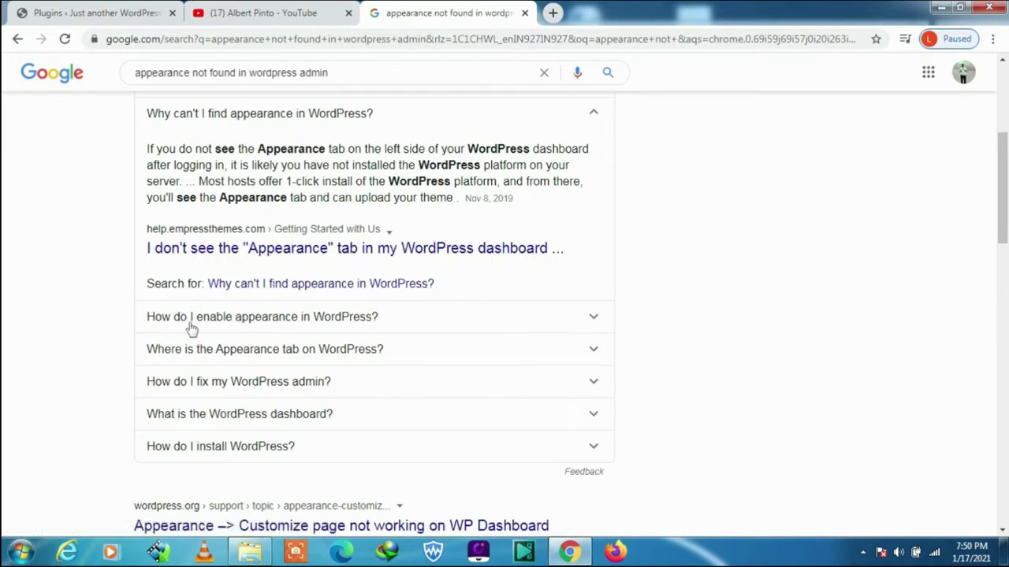
# Expand the 'How do I enable appearance in WordPress?' answer and read it.
pyautogui.click(584, 307)
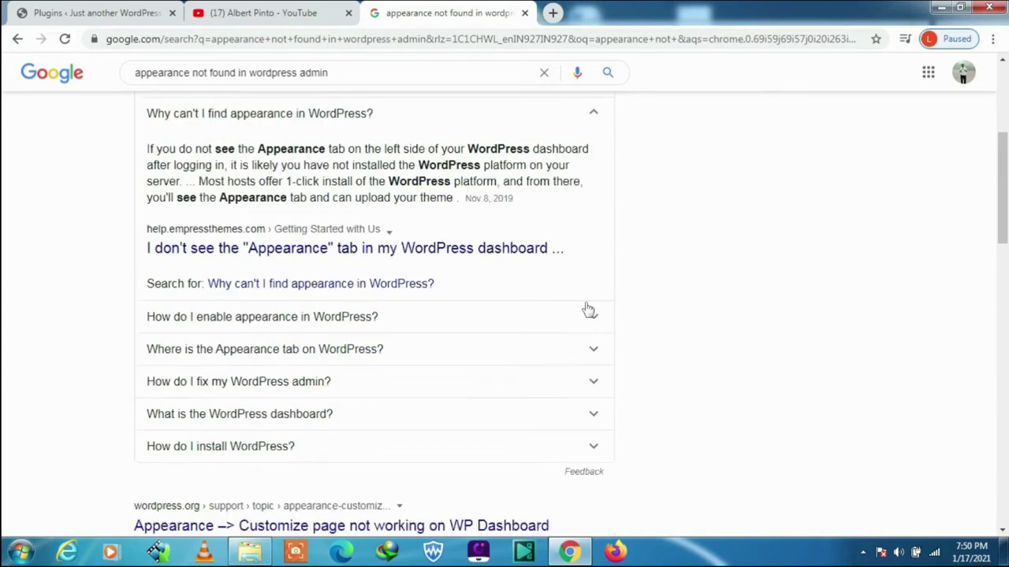
pyautogui.click(588, 308)
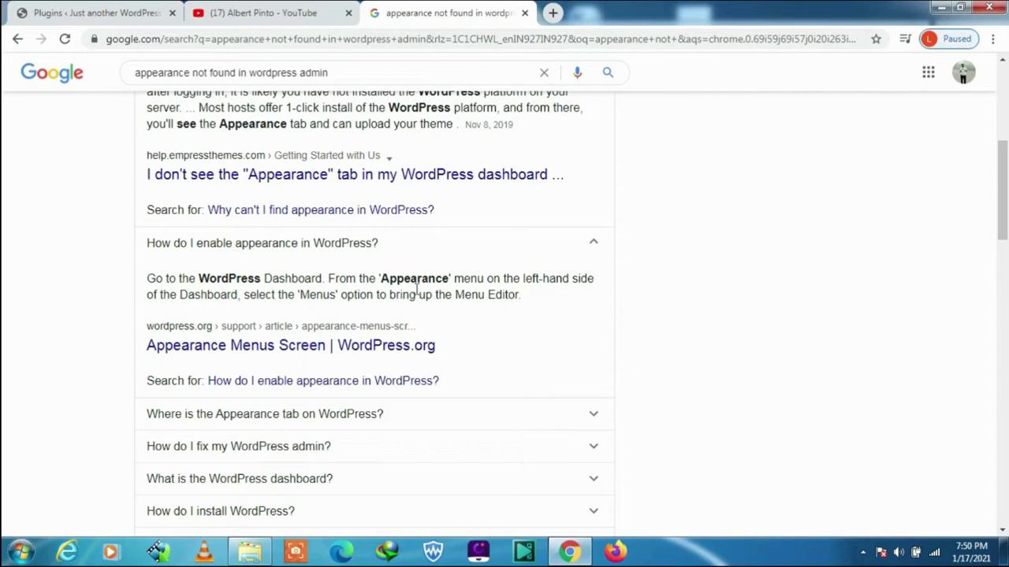
pyautogui.scroll(-1, 447, 272)
pyautogui.scroll(-1, 489, 273)
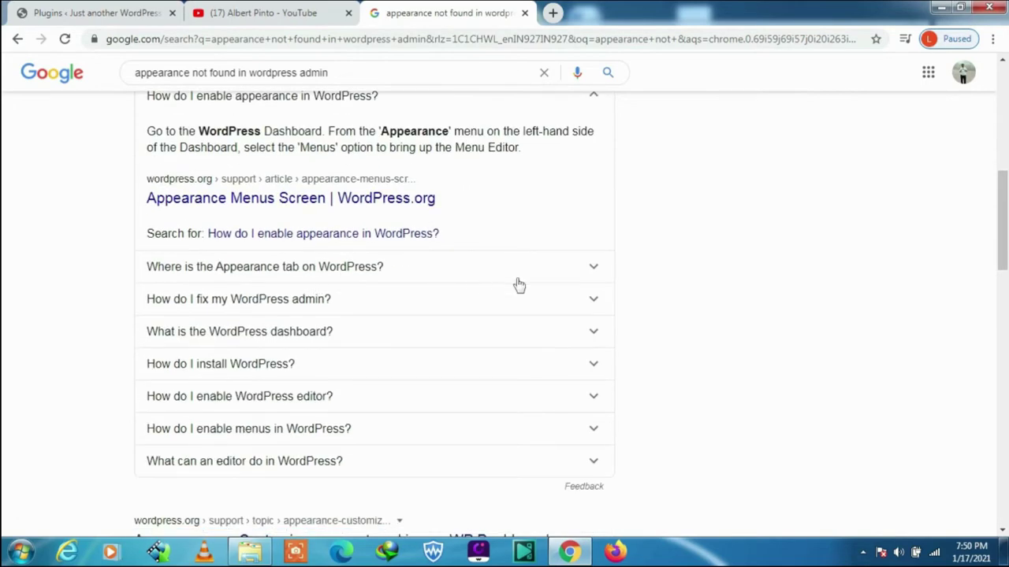
# Expand 'Where is the Appearance tab on WordPress?', read it, and return to the top.
pyautogui.click(551, 267)
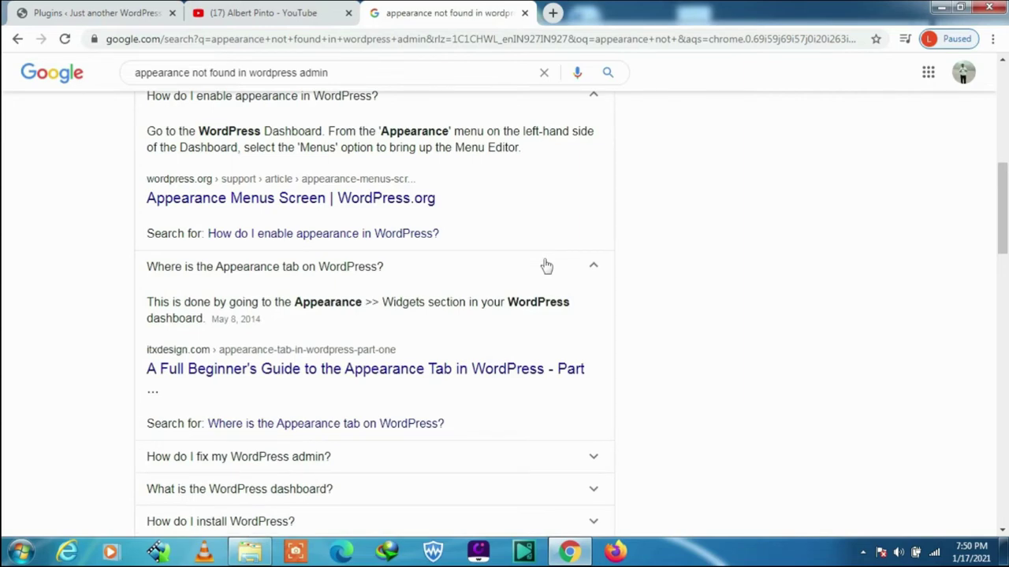
pyautogui.scroll(-1, 547, 266)
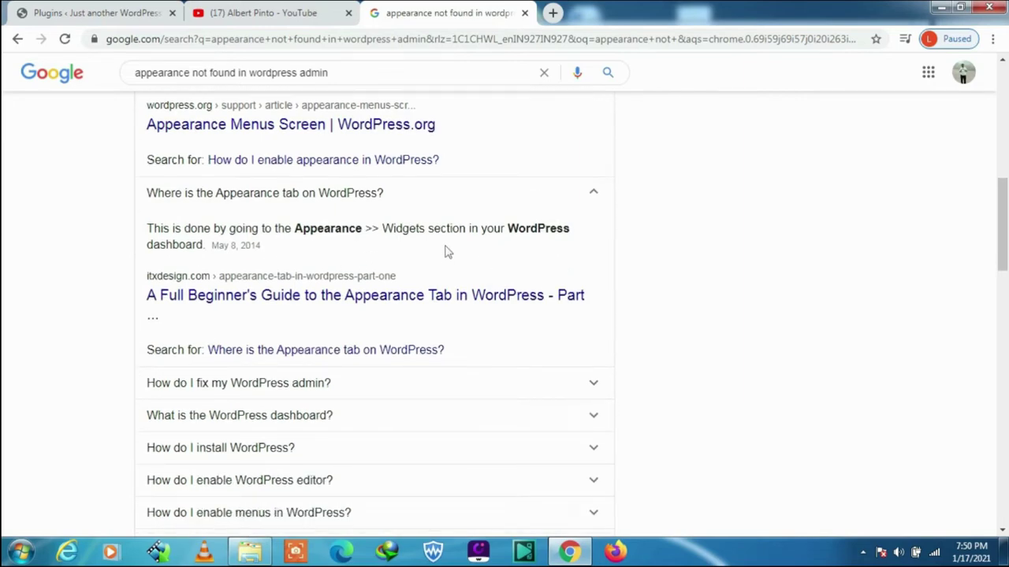
pyautogui.scroll(1, 578, 243)
pyautogui.click(597, 268)
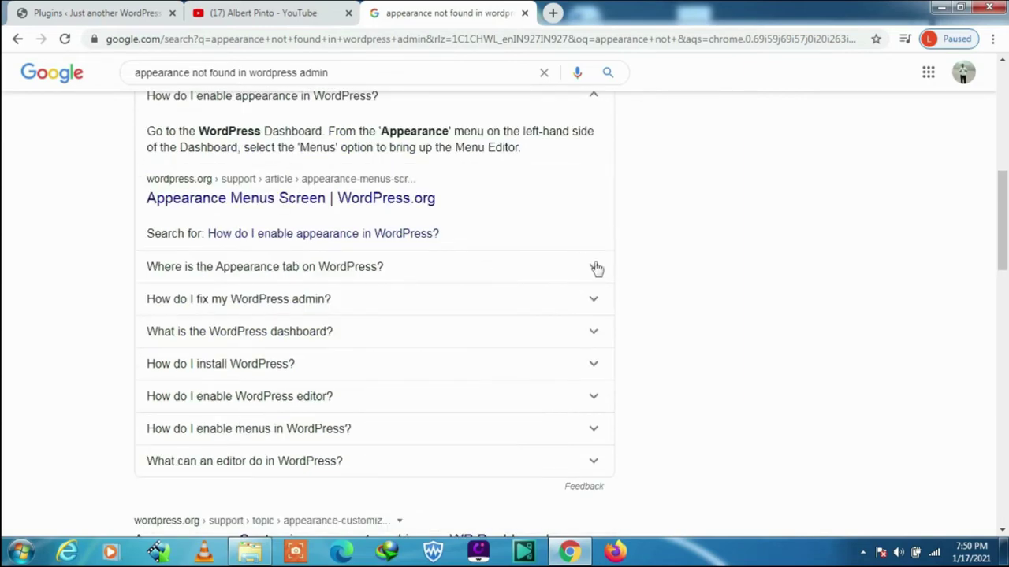
pyautogui.click(546, 267)
pyautogui.scroll(-1, 544, 263)
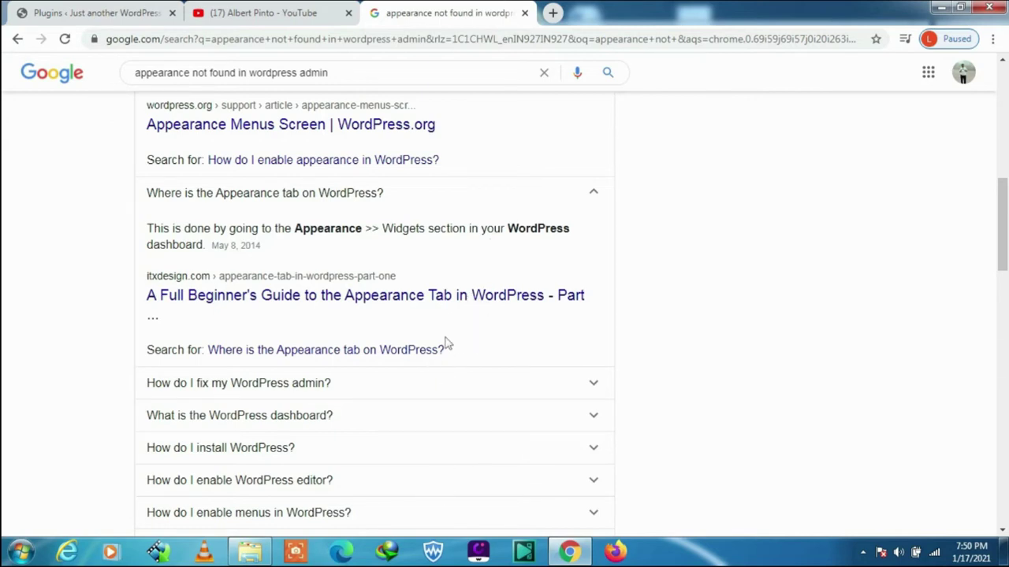
pyautogui.scroll(2, 460, 324)
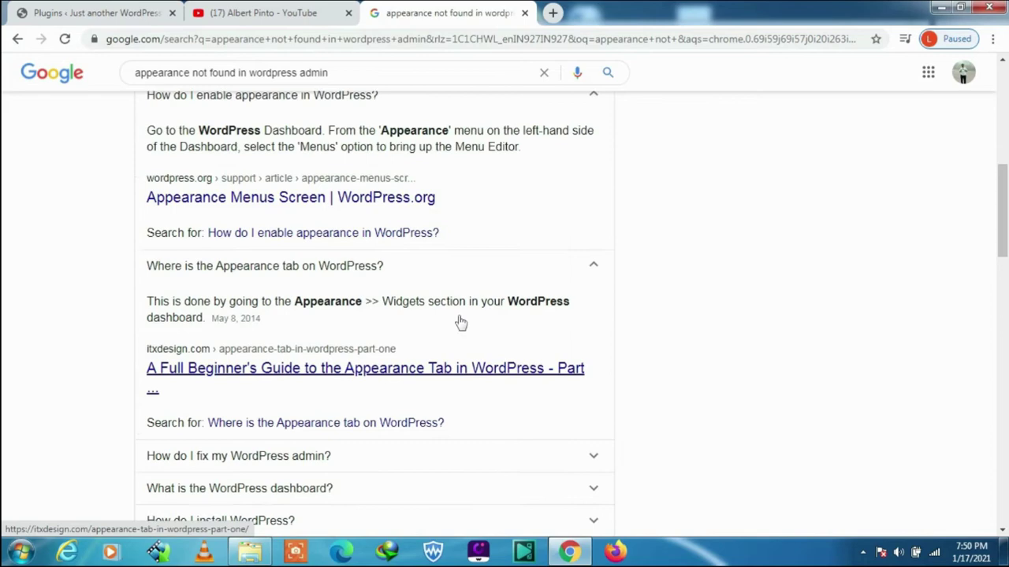
pyautogui.scroll(5, 461, 324)
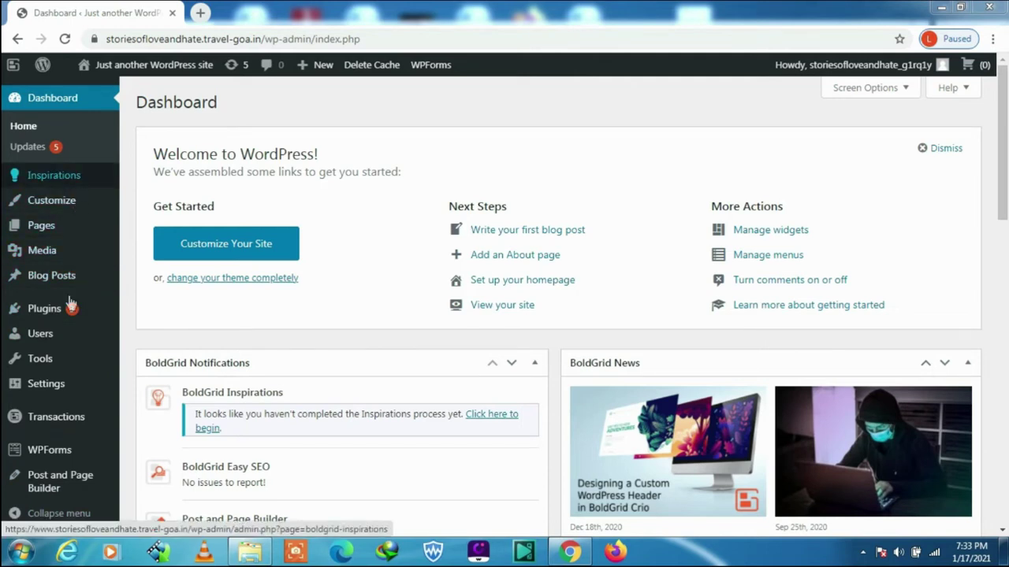
# Reveal the Plugins flyout in the WordPress Dashboard sidebar, which lacks an Appearance entry.
pyautogui.moveTo(46, 312)
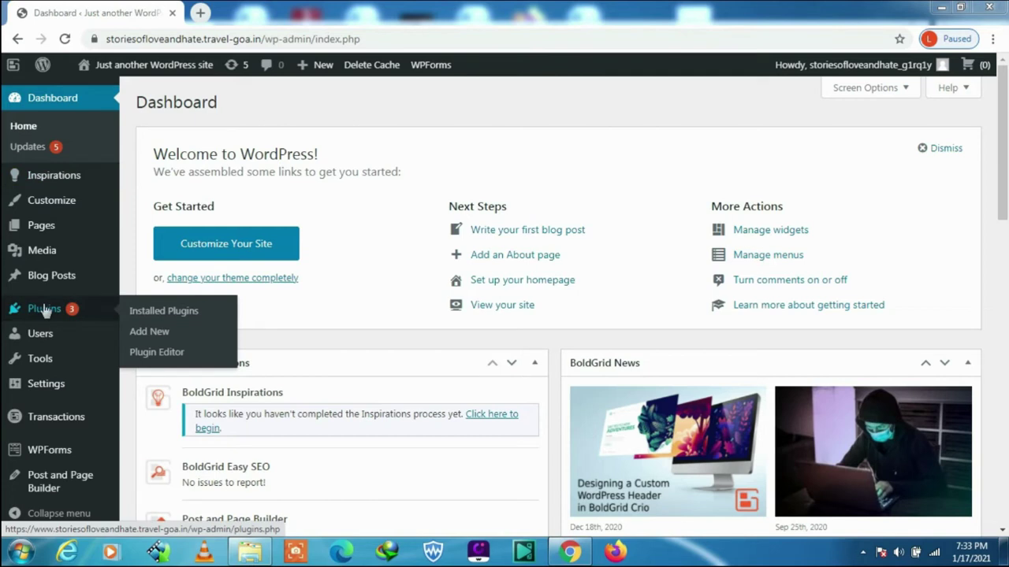
pyautogui.click(167, 314)
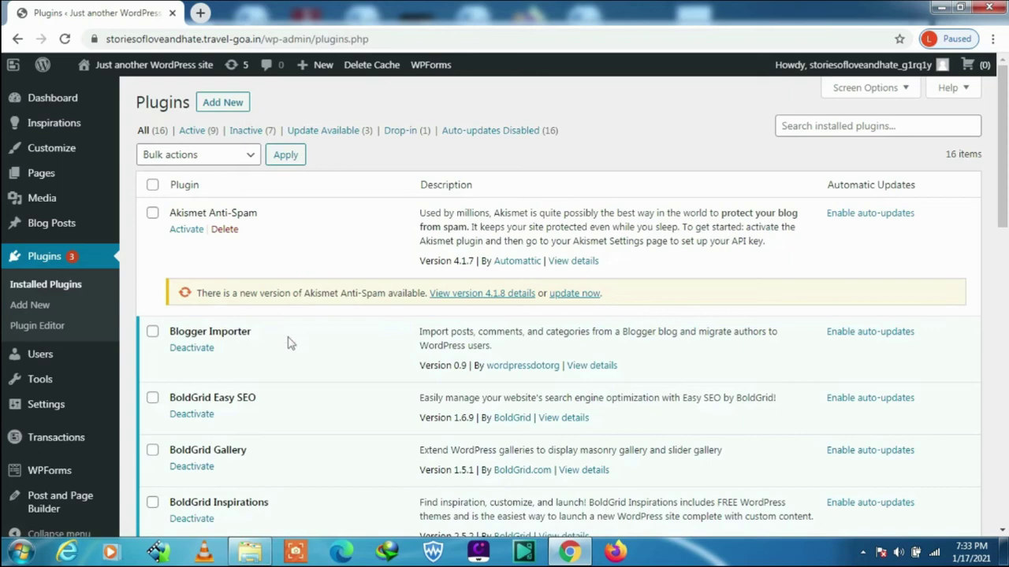
pyautogui.scroll(-1, 291, 347)
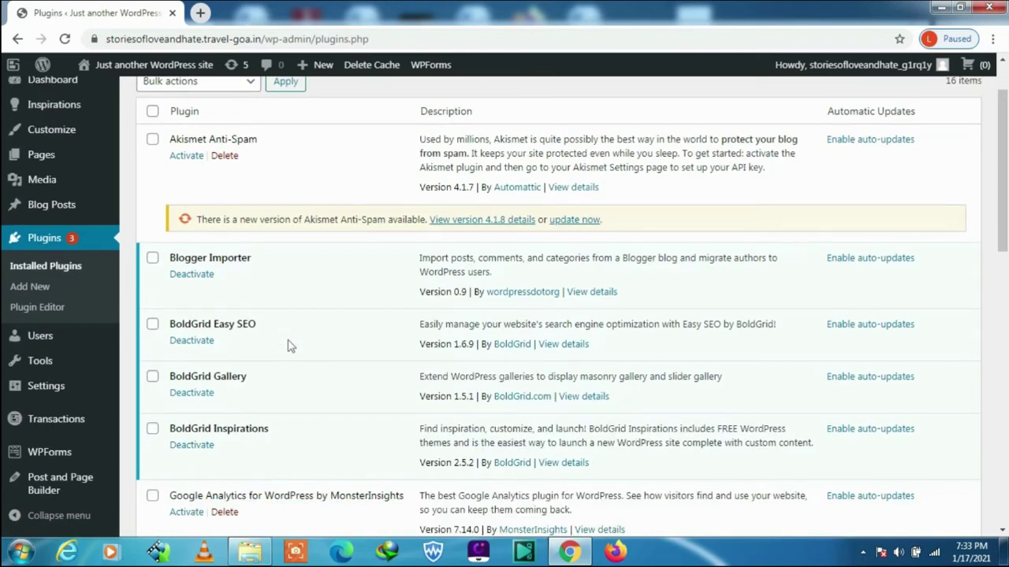
pyautogui.scroll(-5, 290, 347)
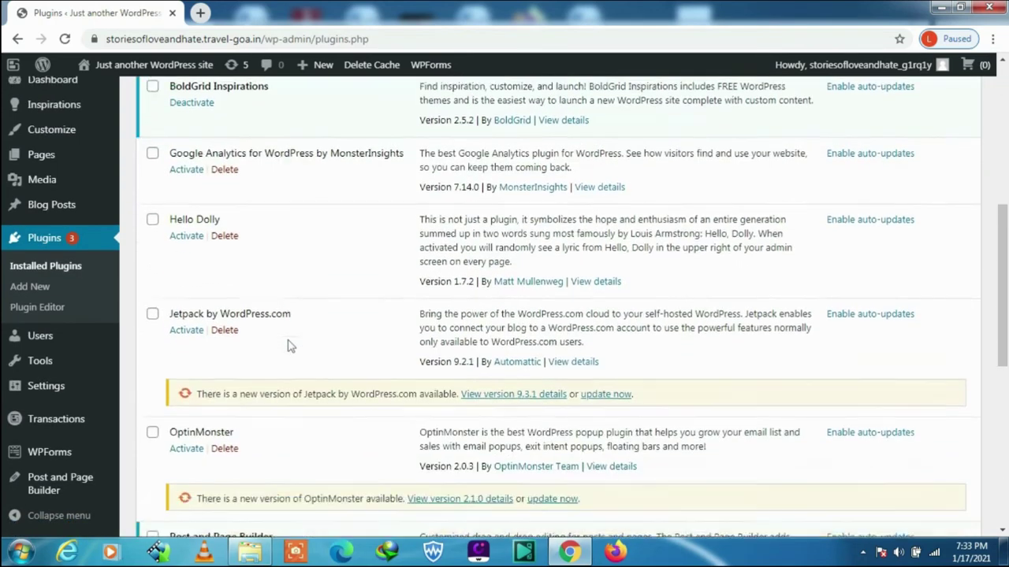
pyautogui.scroll(-7, 290, 346)
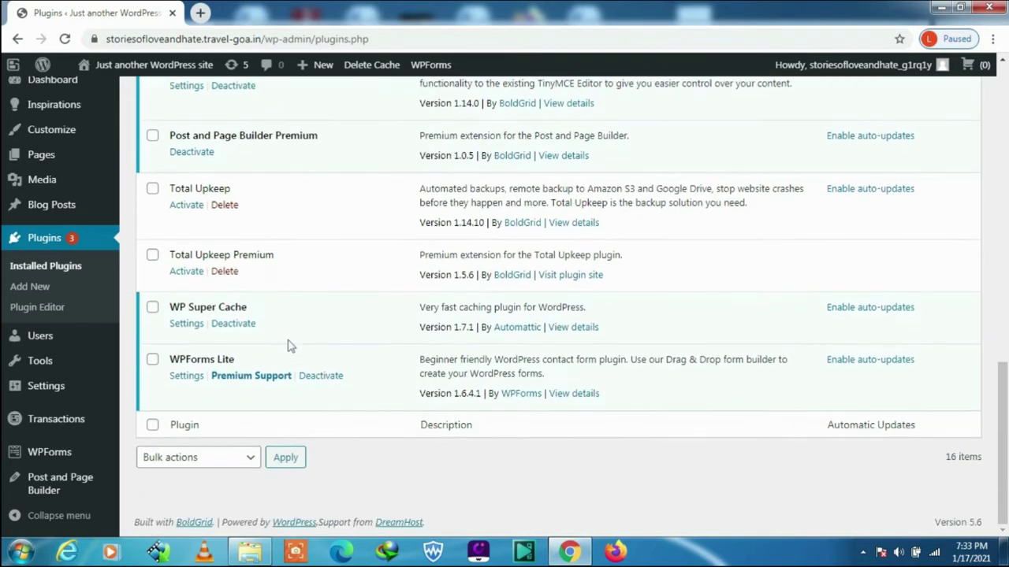
pyautogui.scroll(10, 290, 347)
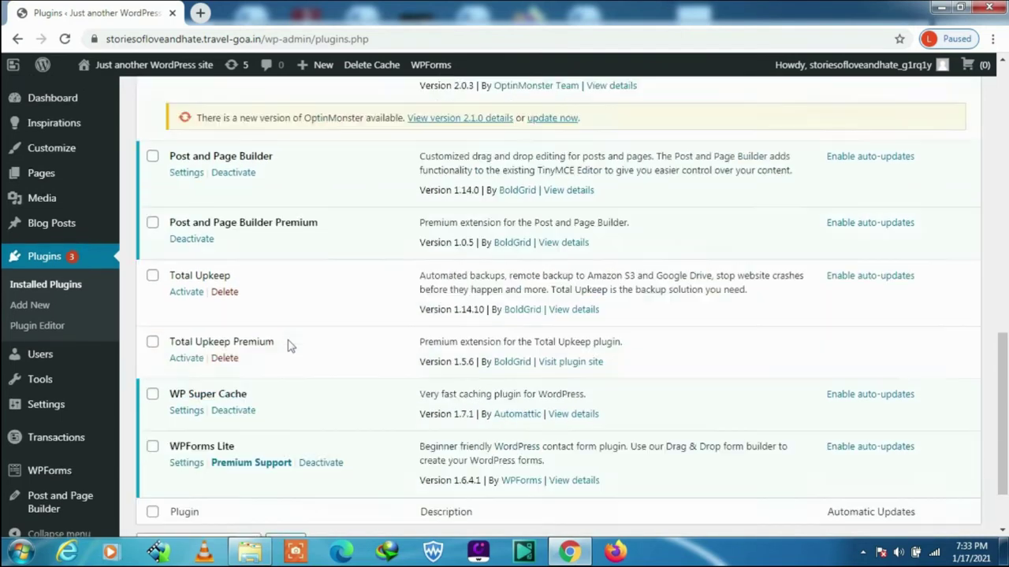
pyautogui.scroll(2, 290, 347)
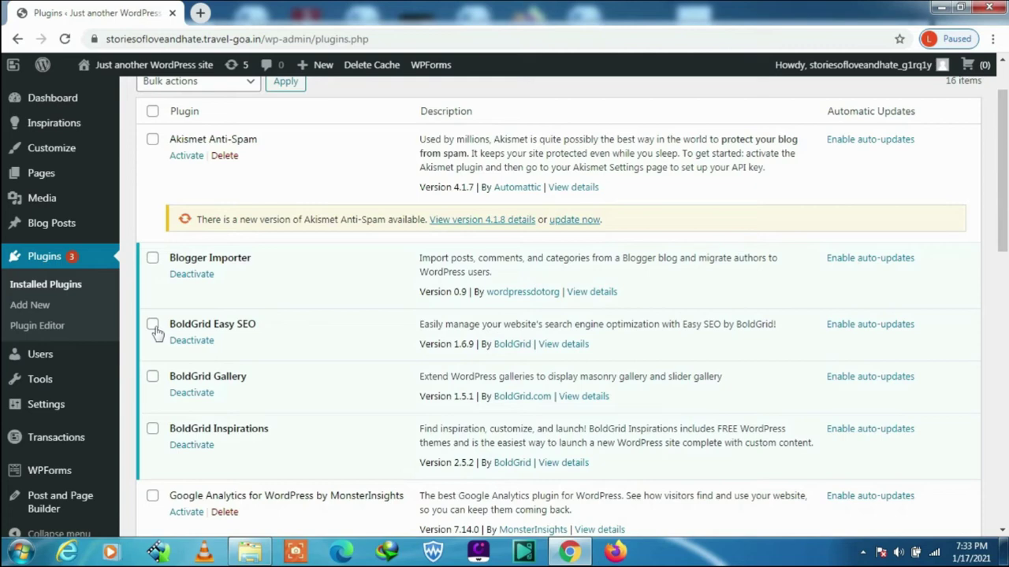
pyautogui.scroll(-7, 156, 331)
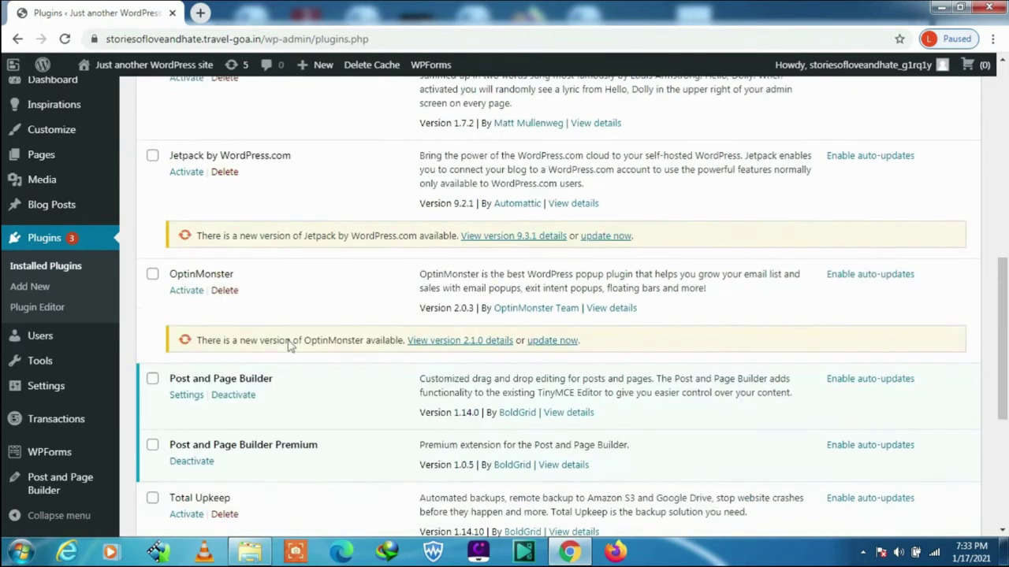
pyautogui.scroll(-4, 290, 347)
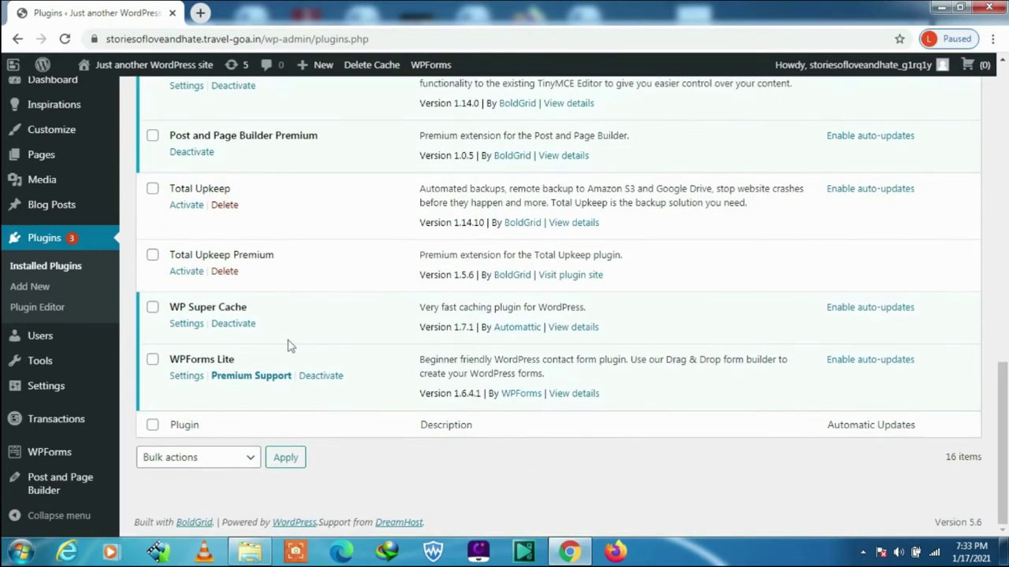
pyautogui.scroll(10, 289, 347)
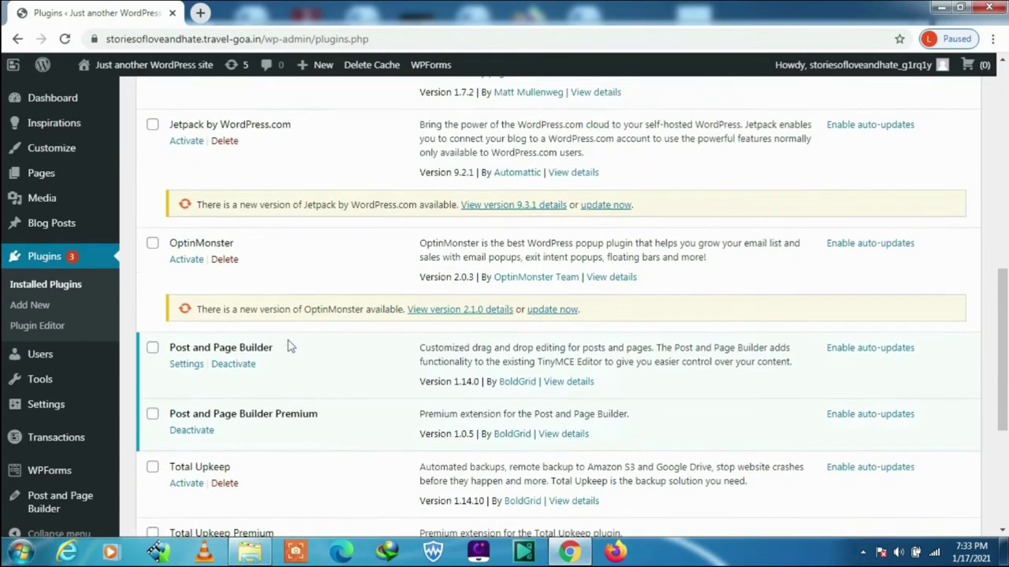
pyautogui.scroll(2, 289, 347)
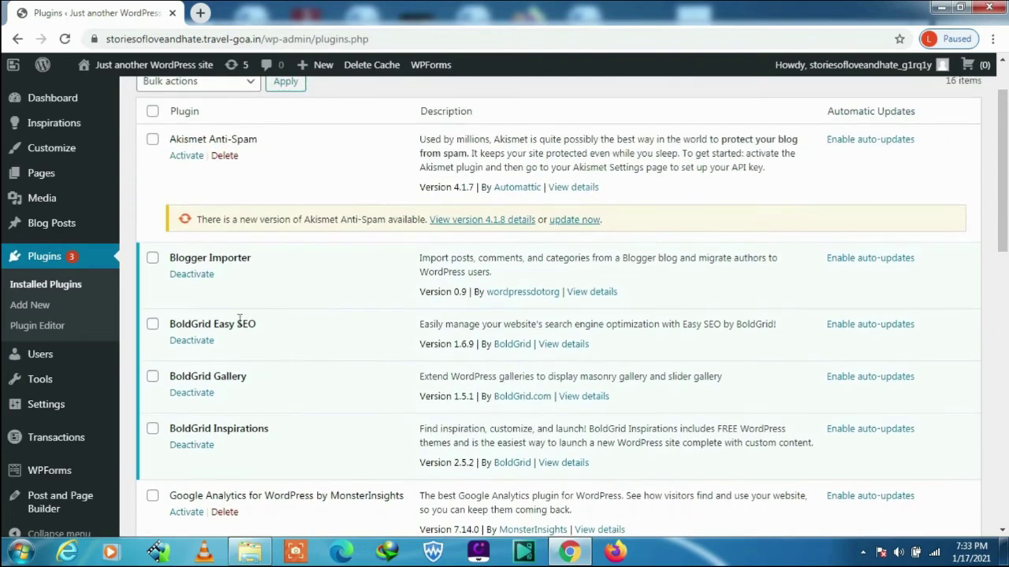
pyautogui.scroll(-3, 289, 347)
pyautogui.scroll(-6, 289, 347)
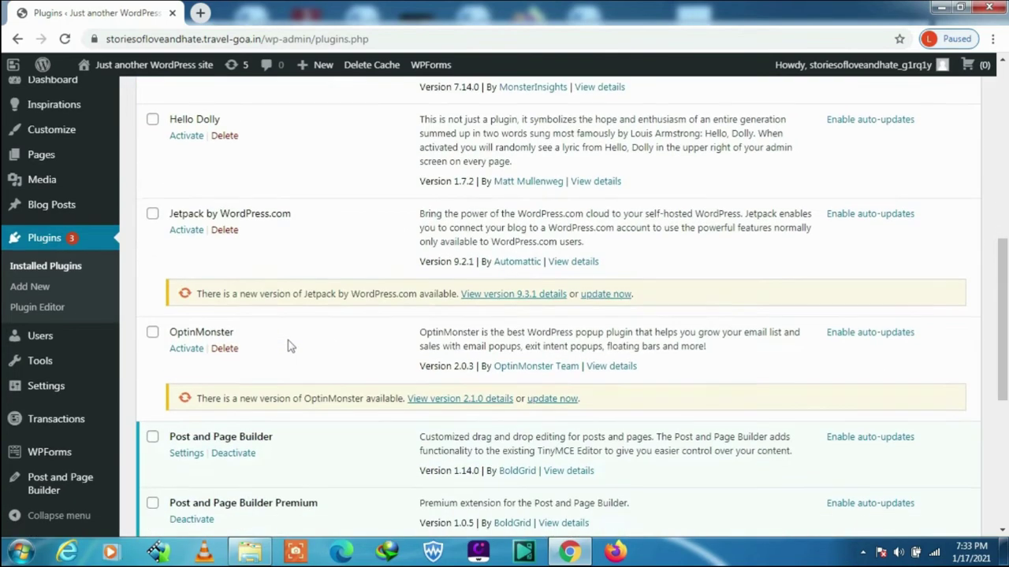
pyautogui.scroll(-2, 289, 347)
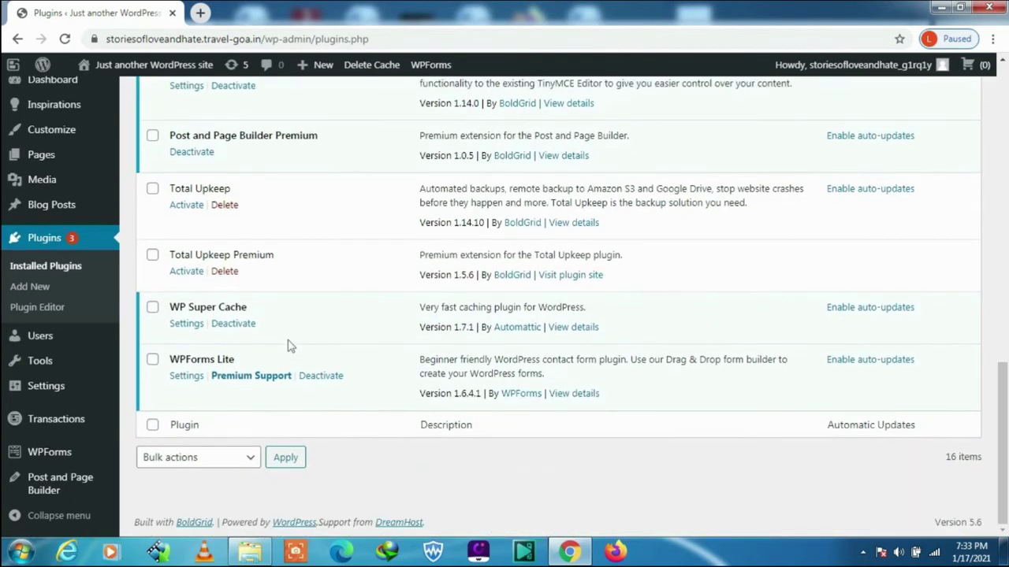
pyautogui.scroll(10, 290, 347)
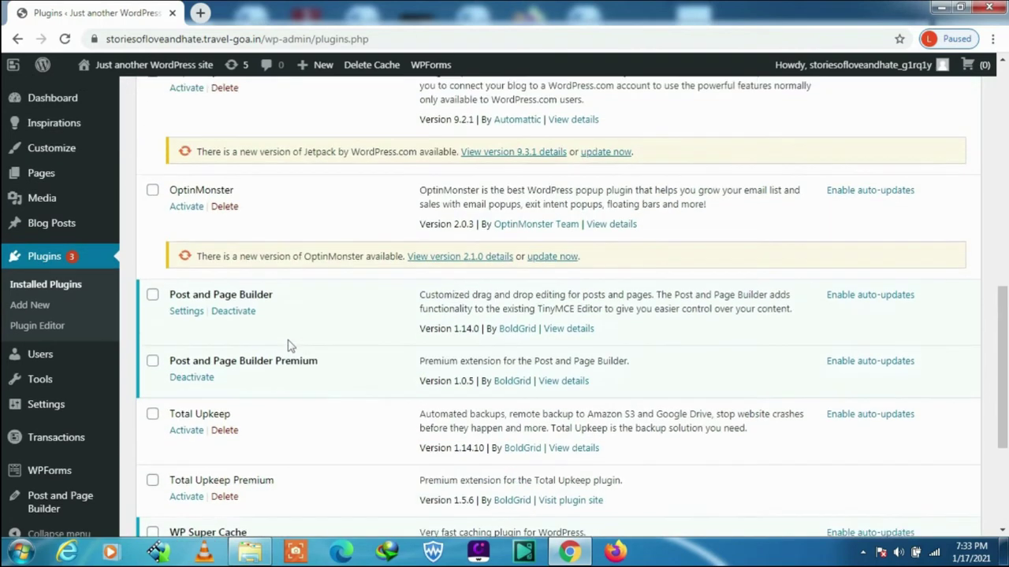
pyautogui.scroll(2, 289, 347)
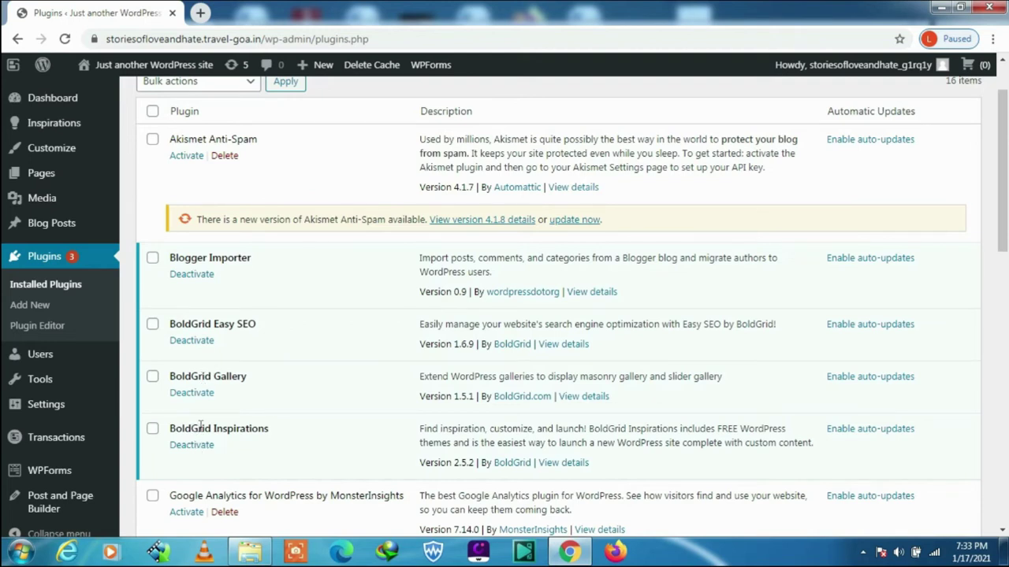
# Deactivate the BoldGrid Easy SEO, BoldGrid Gallery and BoldGrid Inspirations plugins.
pyautogui.click(191, 342)
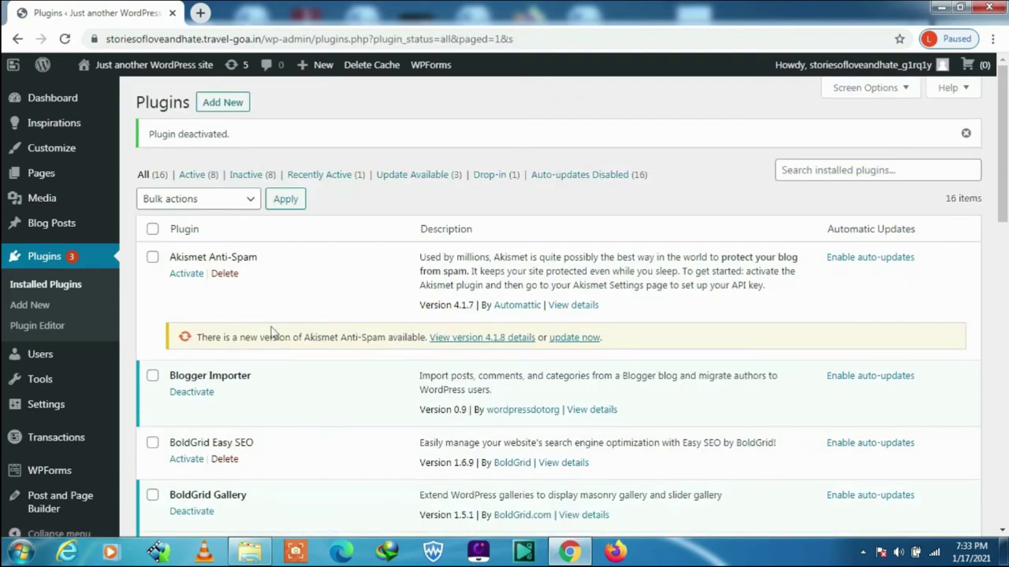
pyautogui.scroll(-2, 273, 331)
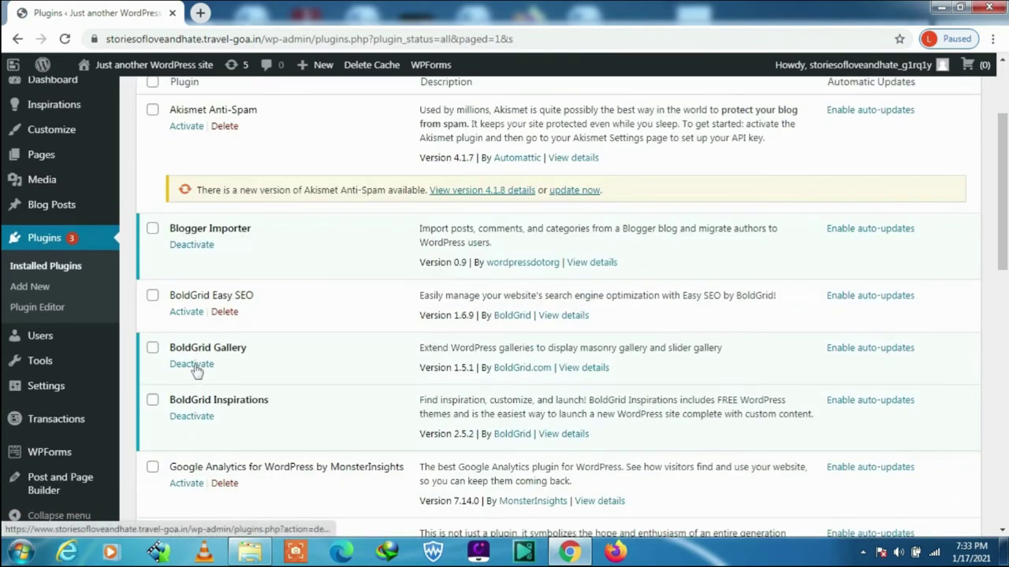
pyautogui.click(193, 365)
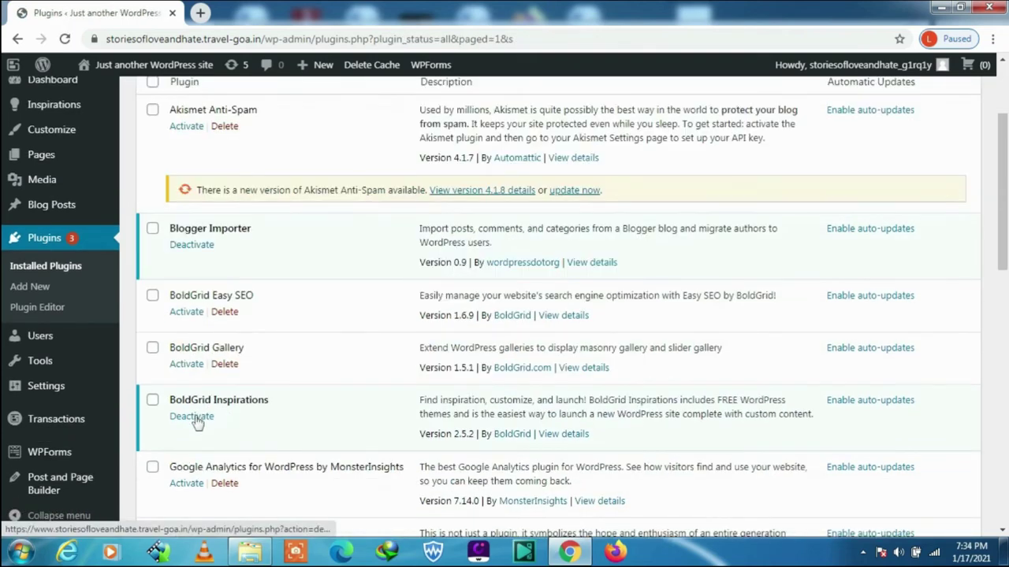
pyautogui.click(197, 418)
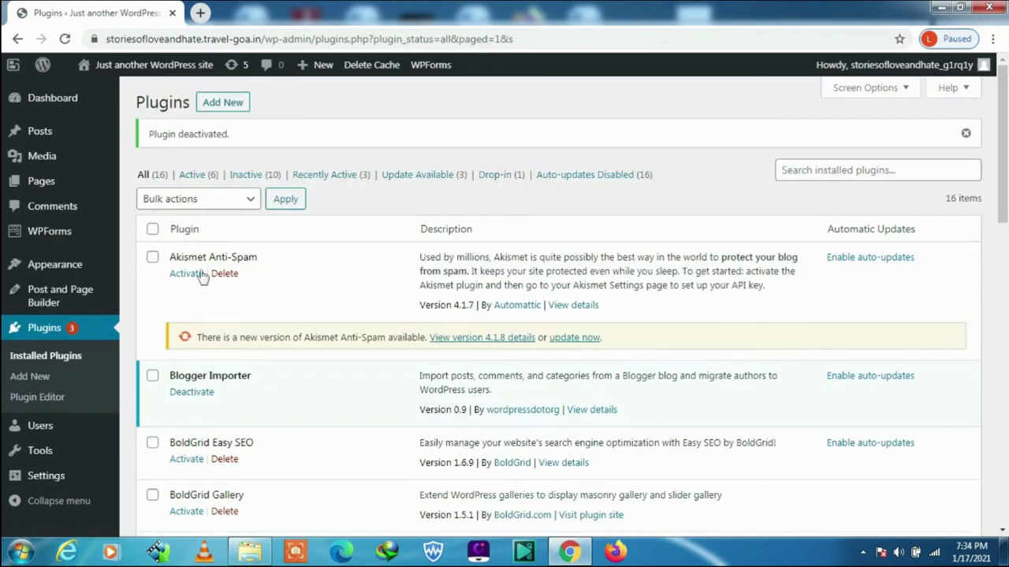
# Reload the Plugins page twice and deactivate BoldGrid Inspirations again after it reverts to active.
pyautogui.click(65, 39)
pyautogui.moveTo(53, 272)
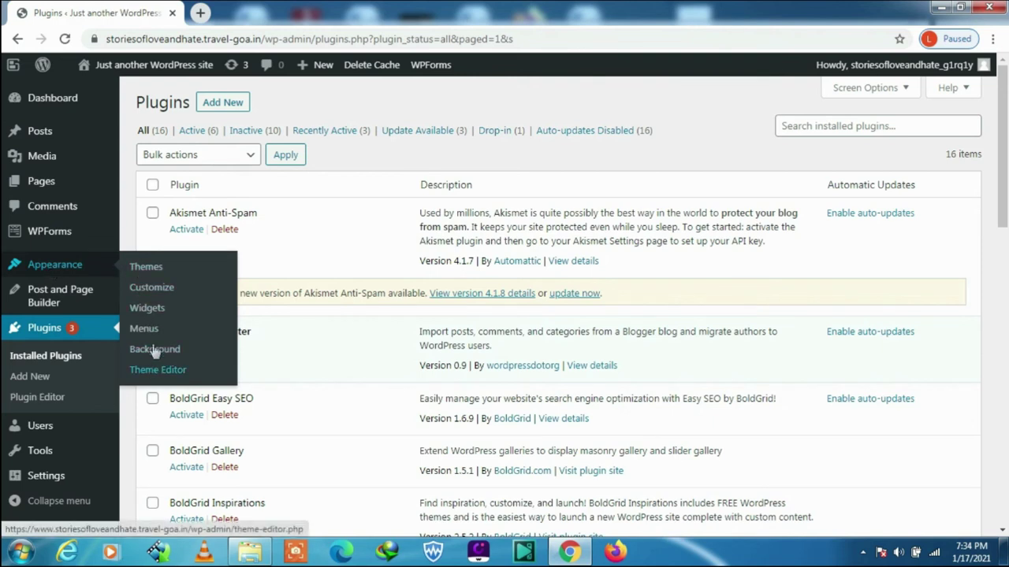
pyautogui.click(64, 38)
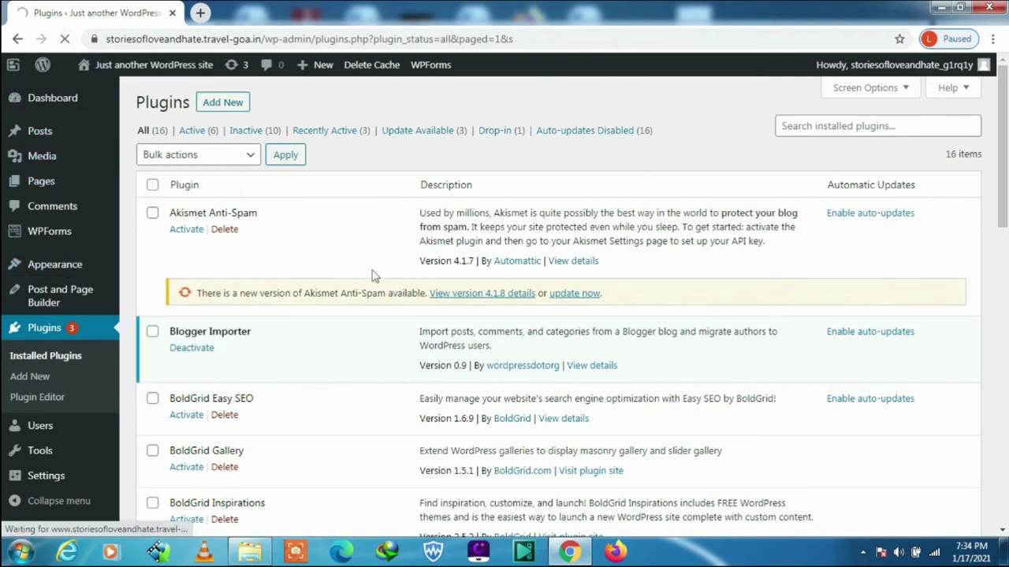
pyautogui.scroll(-2, 234, 396)
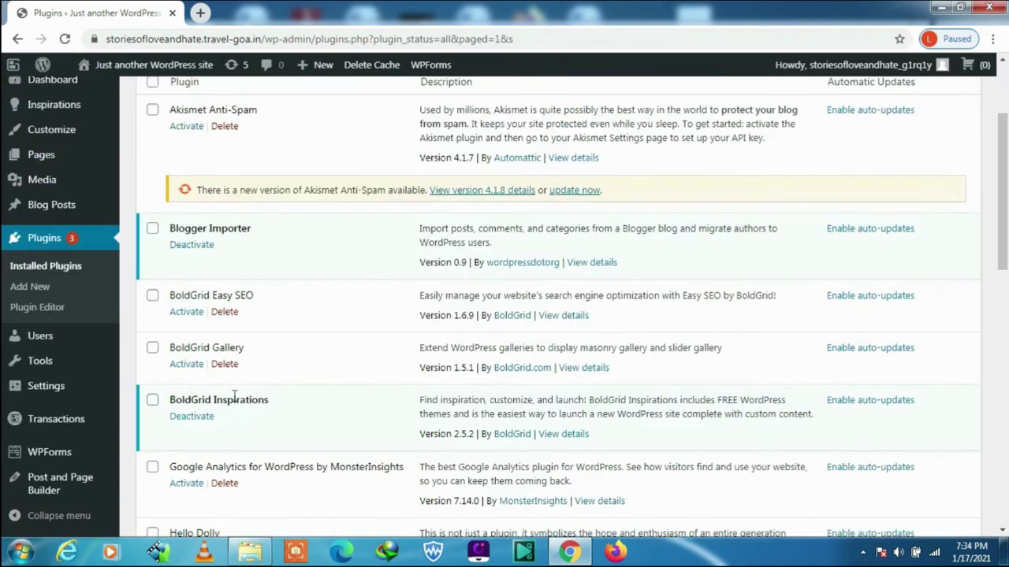
pyautogui.click(191, 416)
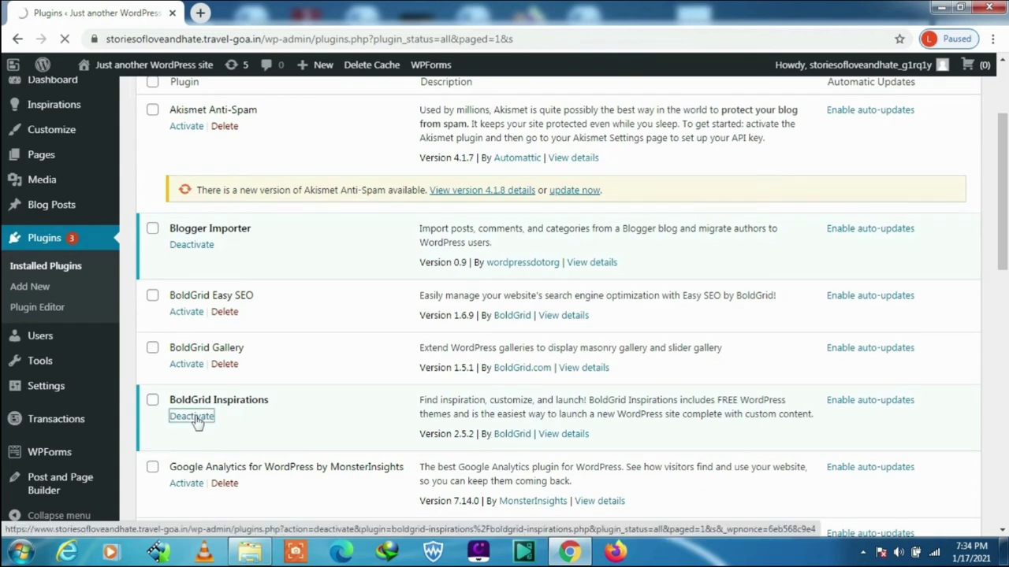